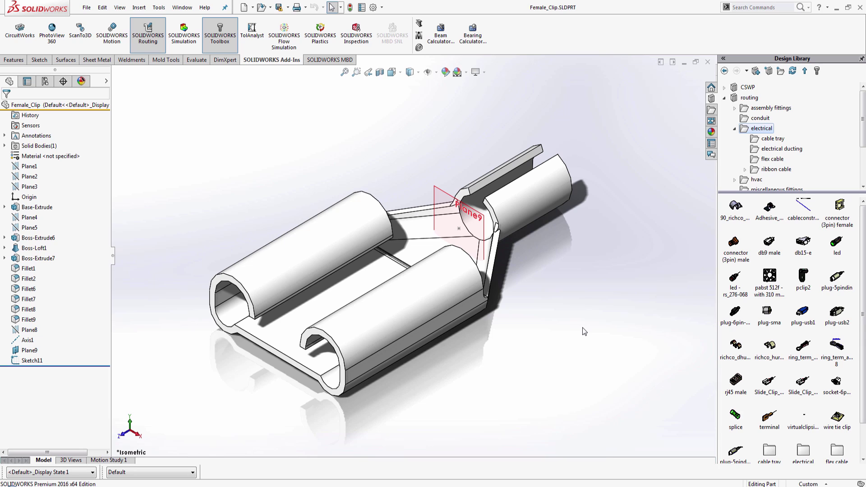
Open the Routing Library Manager via Tools > Routing > Routing Tools
{"action": "left_click", "coordinate": [159, 7]}
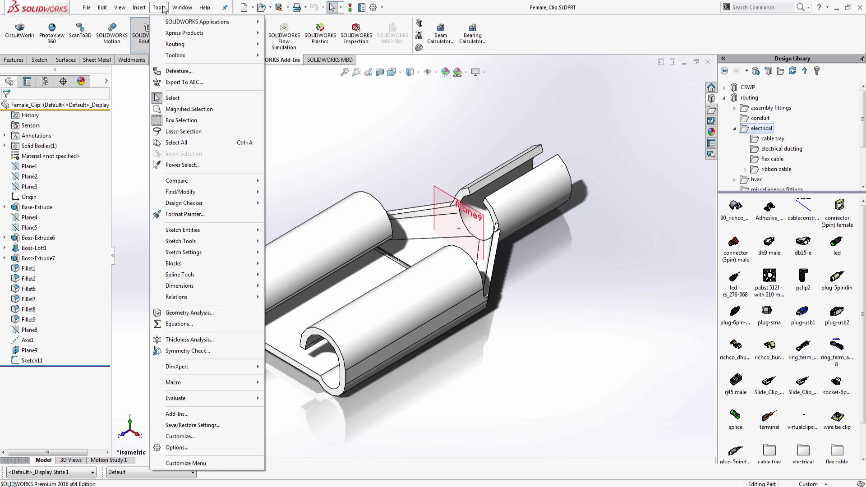
{"action": "mouse_move", "coordinate": [182, 7]}
{"action": "mouse_move", "coordinate": [215, 45]}
{"action": "mouse_move", "coordinate": [316, 89]}
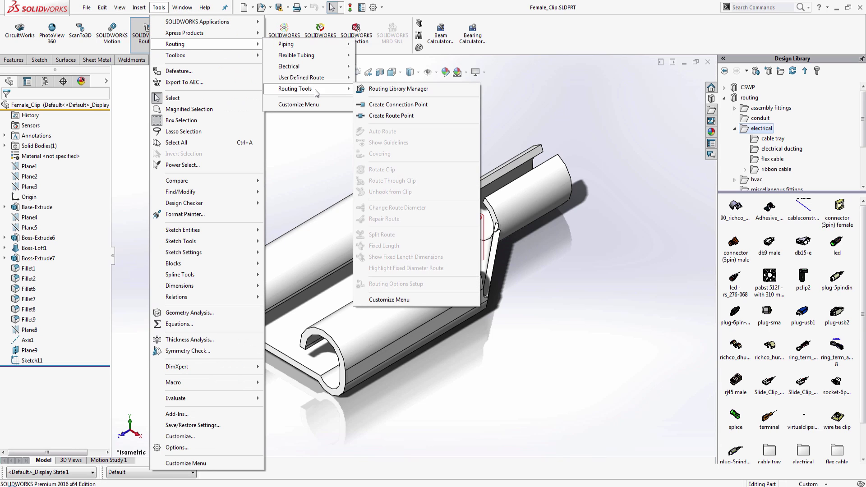
{"action": "left_click", "coordinate": [378, 89]}
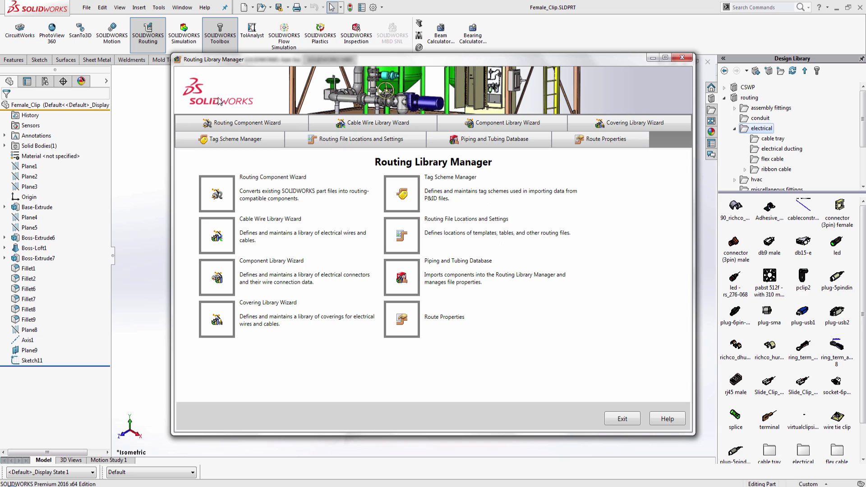
Start the Routing Component Wizard for an Electrical connector and reach Routing Functionality Points
{"action": "left_click", "coordinate": [224, 124]}
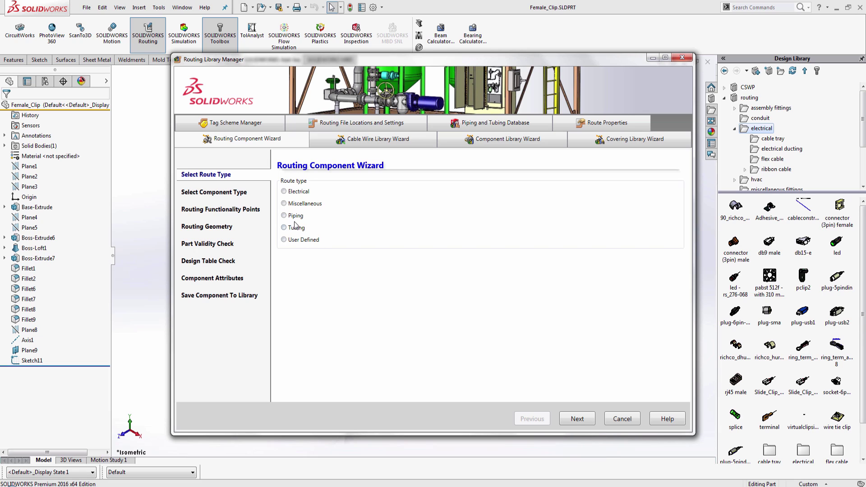
{"action": "left_click", "coordinate": [284, 192]}
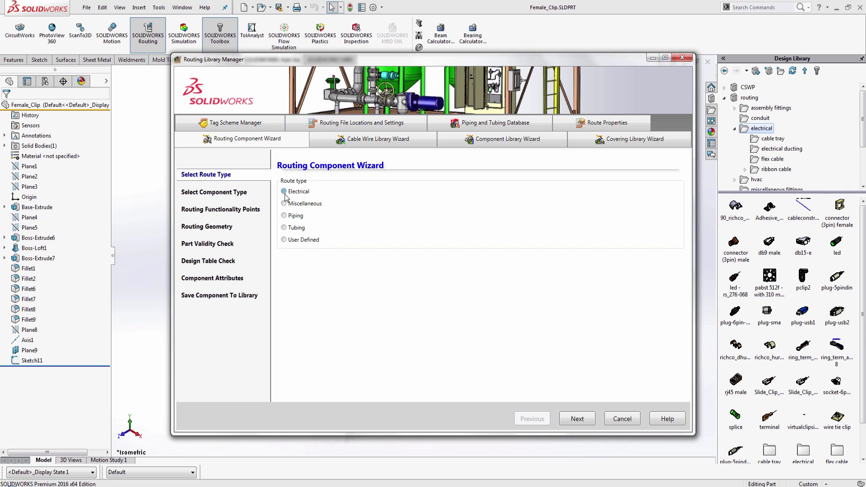
{"action": "left_click", "coordinate": [579, 419]}
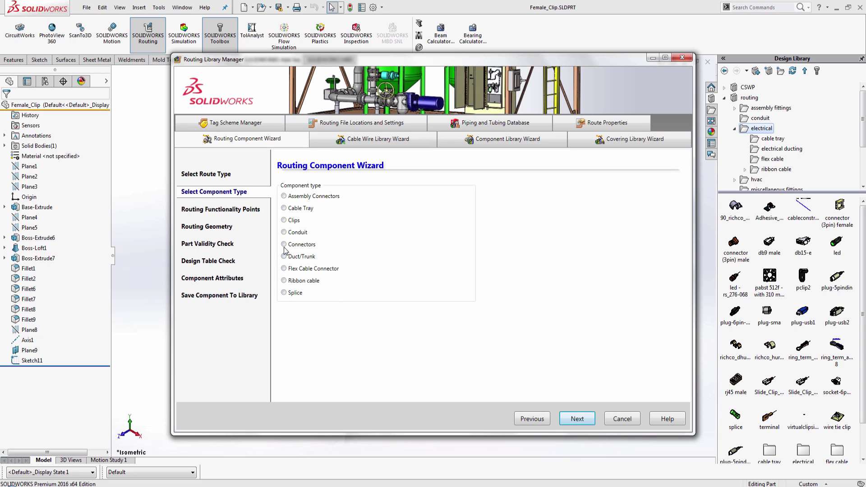
{"action": "left_click", "coordinate": [284, 245]}
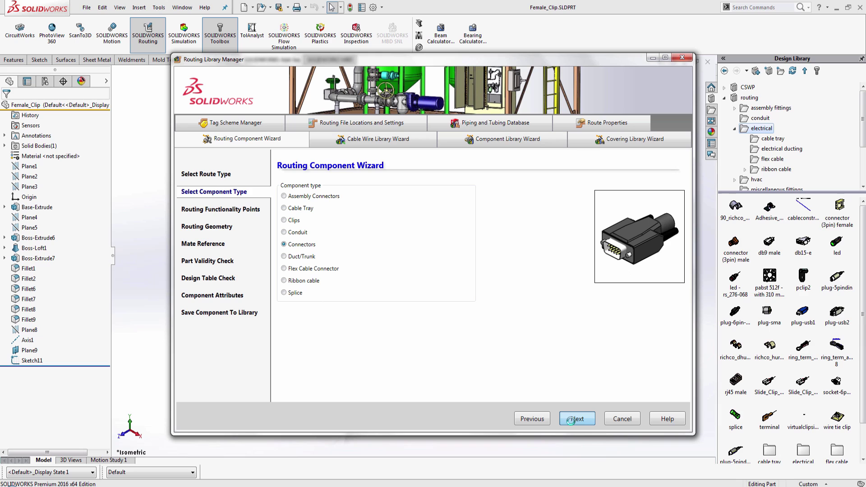
{"action": "left_click", "coordinate": [570, 417]}
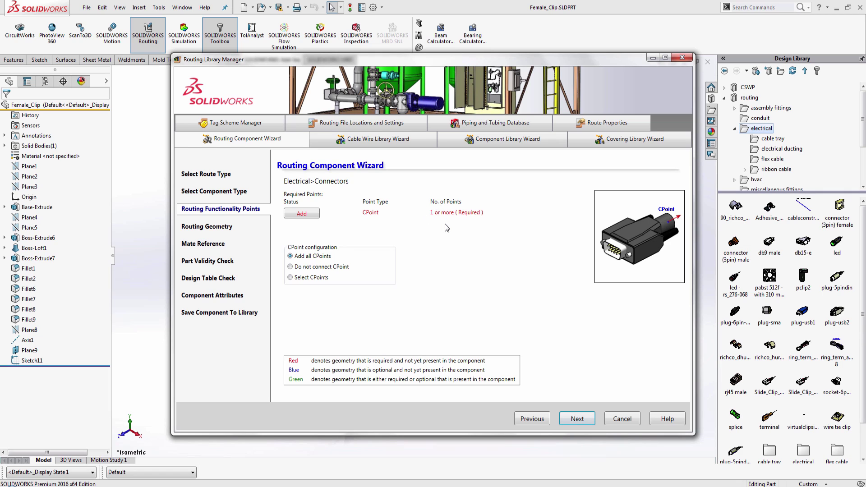
Add a connection point on Plane9 and Point1@Sketch11, keeping the Electrical route type
{"action": "left_click", "coordinate": [302, 213]}
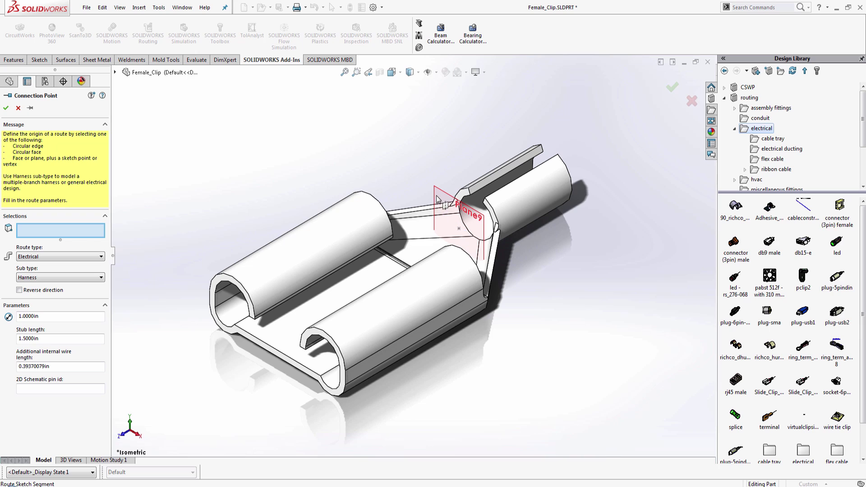
{"action": "left_click", "coordinate": [460, 232]}
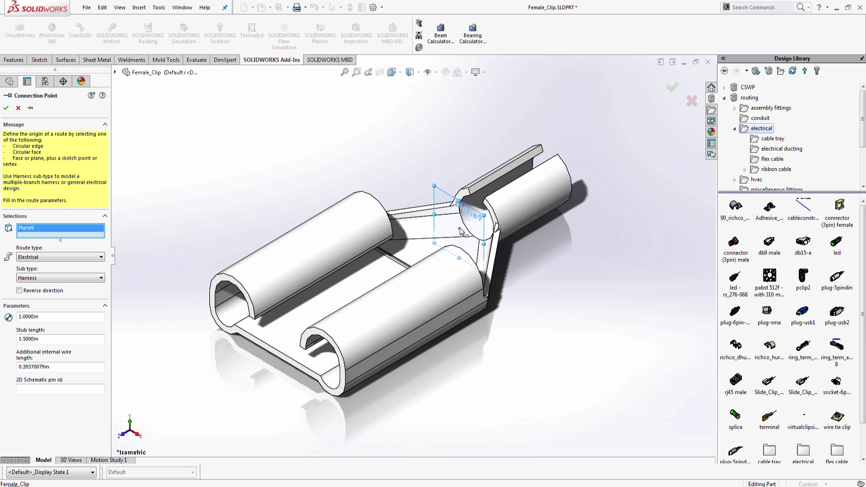
{"action": "left_click", "coordinate": [460, 230]}
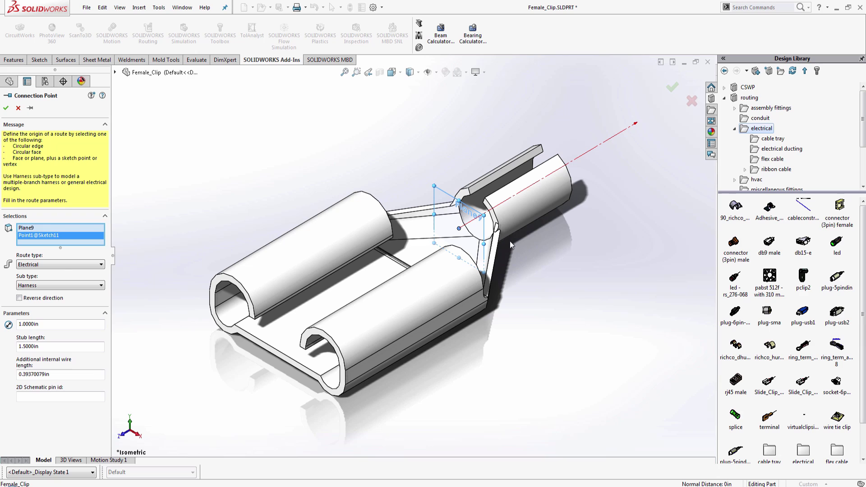
{"action": "left_click", "coordinate": [63, 264]}
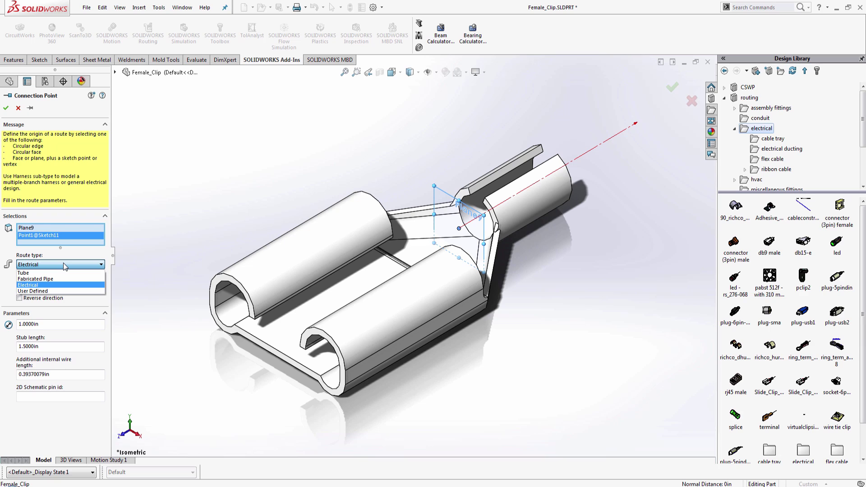
{"action": "left_click", "coordinate": [63, 263]}
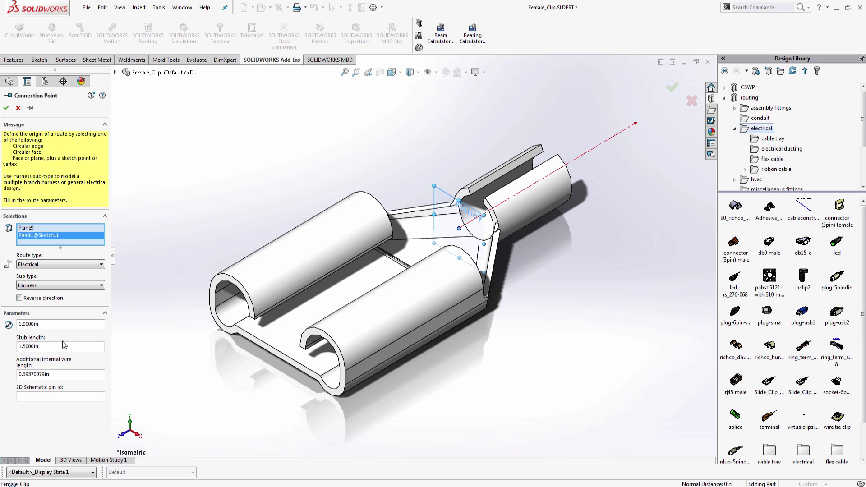
Enter 0.1in diameter, 0.25in stub length and 0.5in additional wire length
{"action": "left_click_drag", "start_coordinate": [63, 324], "coordinate": [2, 324]}
{"action": "type", "text": "0.1"}
{"action": "key", "text": "Tab"}
{"action": "type", "text": "0.25"}
{"action": "key", "text": "Tab"}
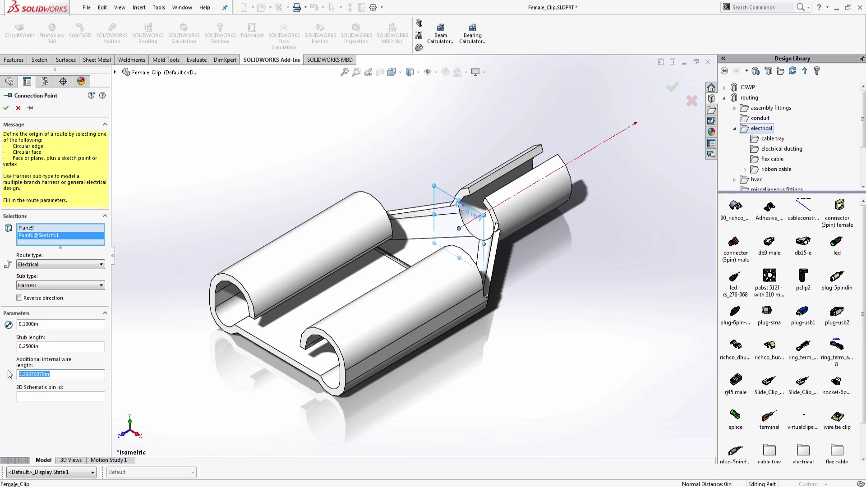
{"action": "type", "text": "0.5"}
{"action": "key", "text": "Return"}
Accept CPoint1 and advance the wizard past routing geometry to Mate Reference
{"action": "left_click", "coordinate": [6, 109]}
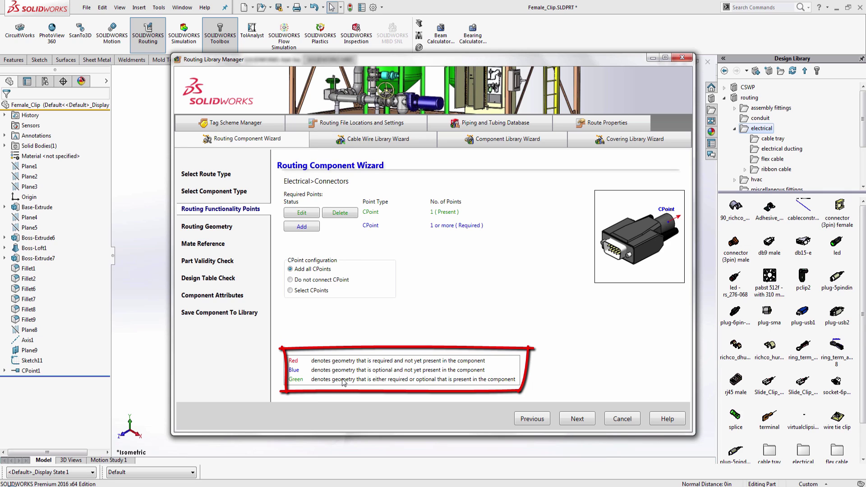
{"action": "left_click", "coordinate": [586, 420]}
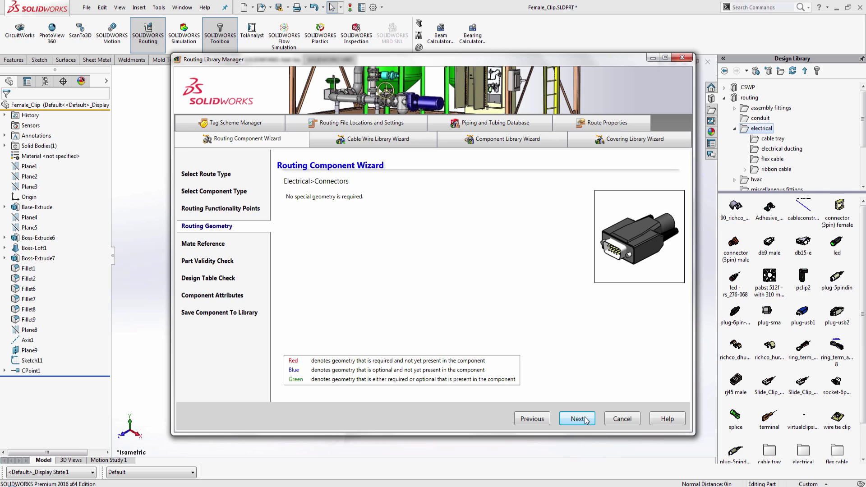
{"action": "left_click", "coordinate": [585, 420]}
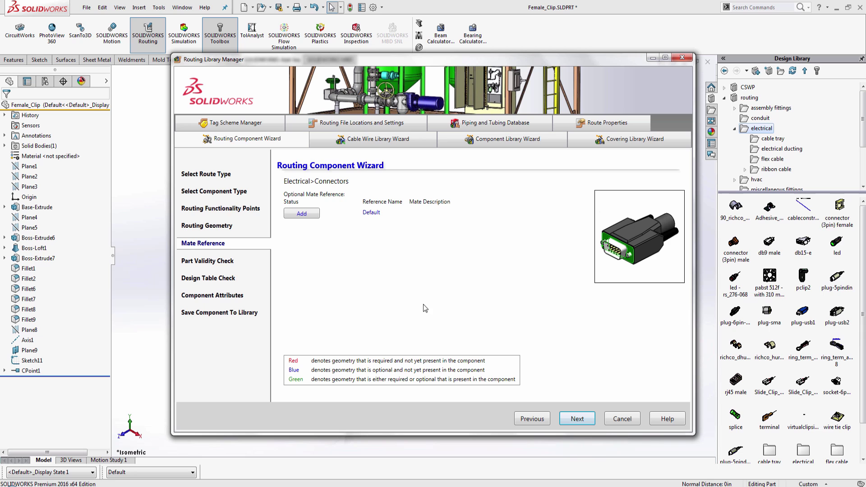
Add a mate reference with the clip's base face as Coincident, Anti-Aligned primary
{"action": "left_click", "coordinate": [302, 214]}
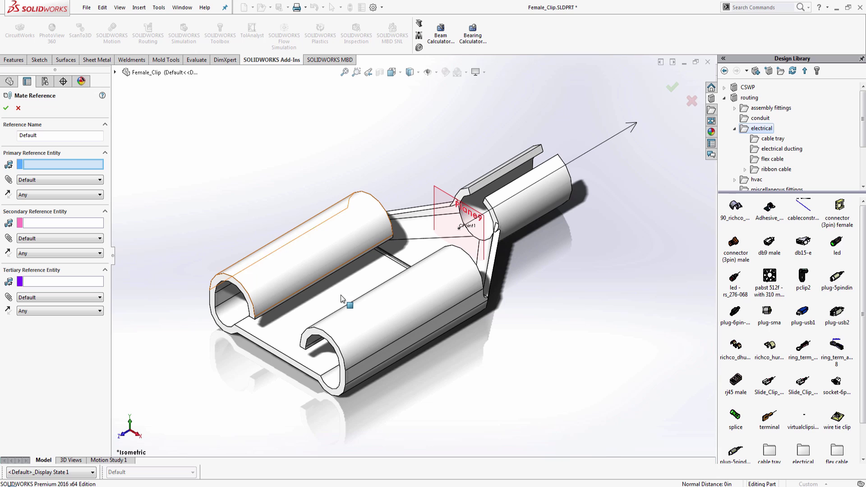
{"action": "left_click", "coordinate": [296, 316]}
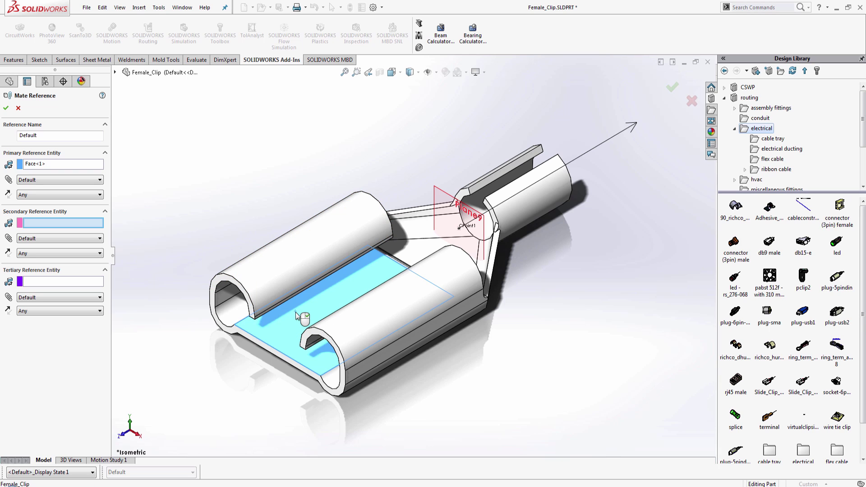
{"action": "left_click", "coordinate": [87, 179]}
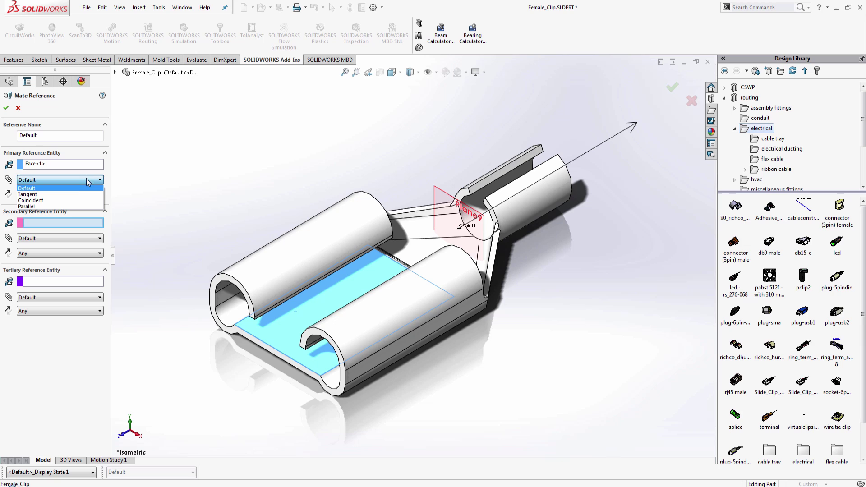
{"action": "left_click", "coordinate": [70, 200]}
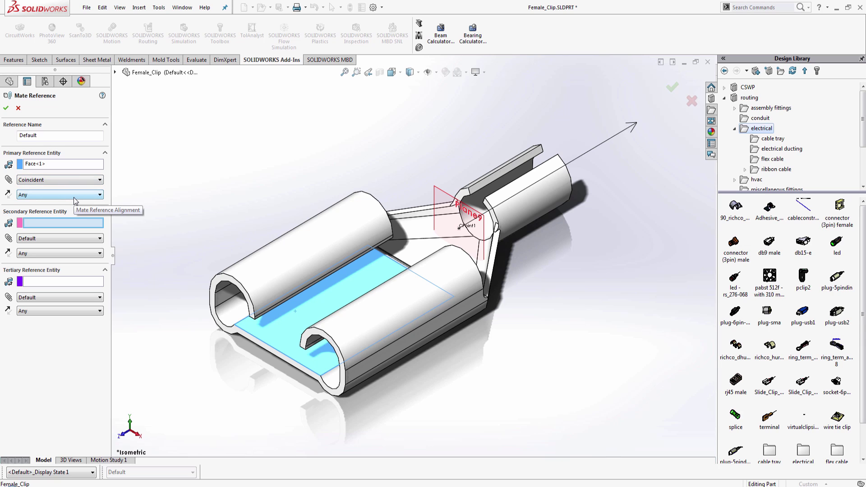
{"action": "left_click", "coordinate": [75, 199]}
{"action": "left_click", "coordinate": [73, 219]}
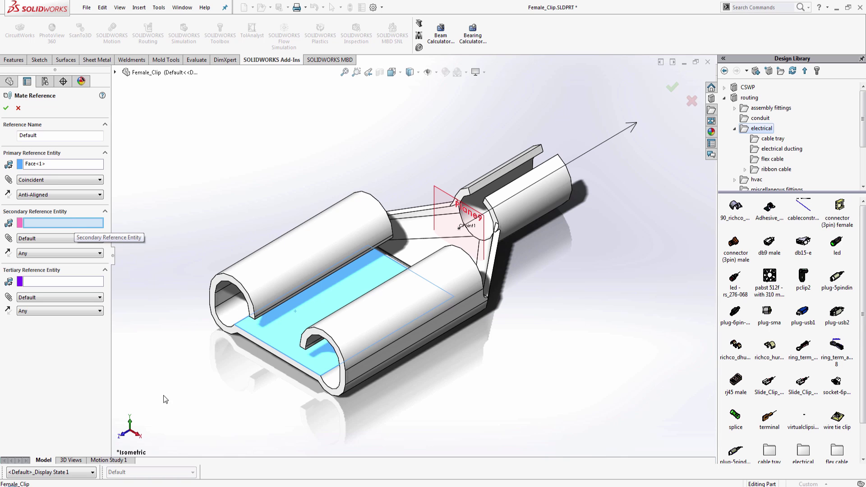
Set the inner tube face as the Coincident, Anti-Aligned secondary reference
{"action": "middle_click_drag", "start_coordinate": [246, 421], "coordinate": [492, 417]}
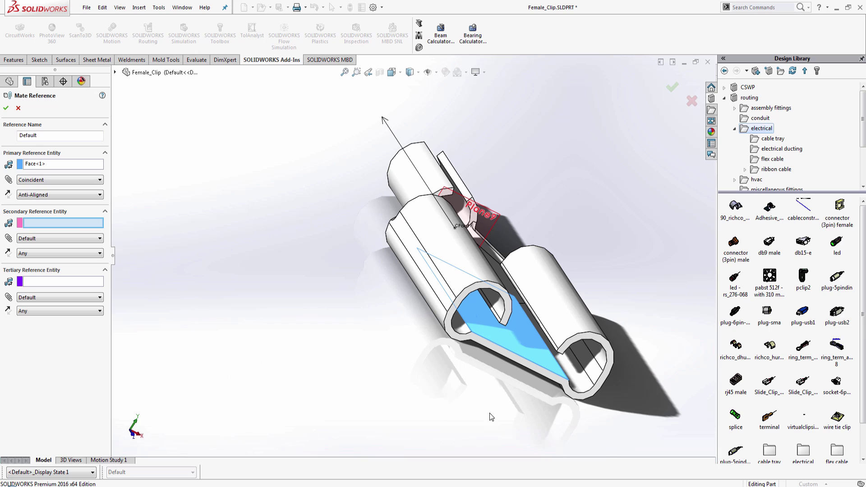
{"action": "left_click", "coordinate": [580, 368]}
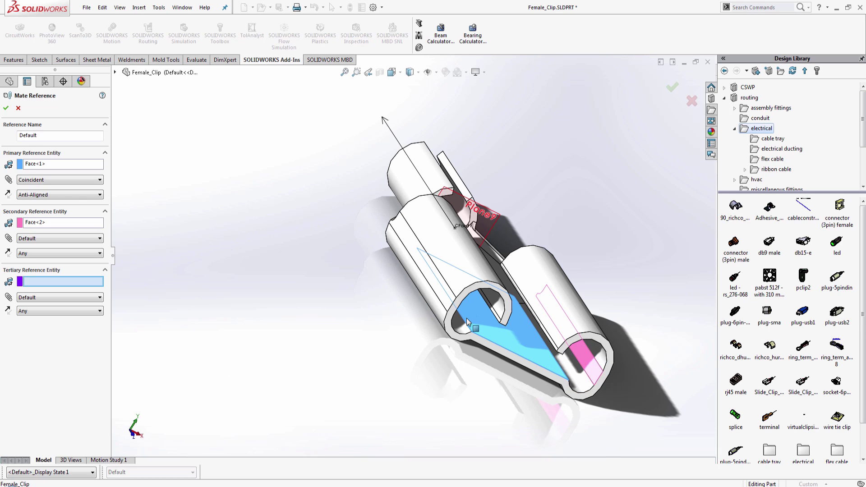
{"action": "left_click", "coordinate": [96, 239]}
{"action": "left_click", "coordinate": [61, 259]}
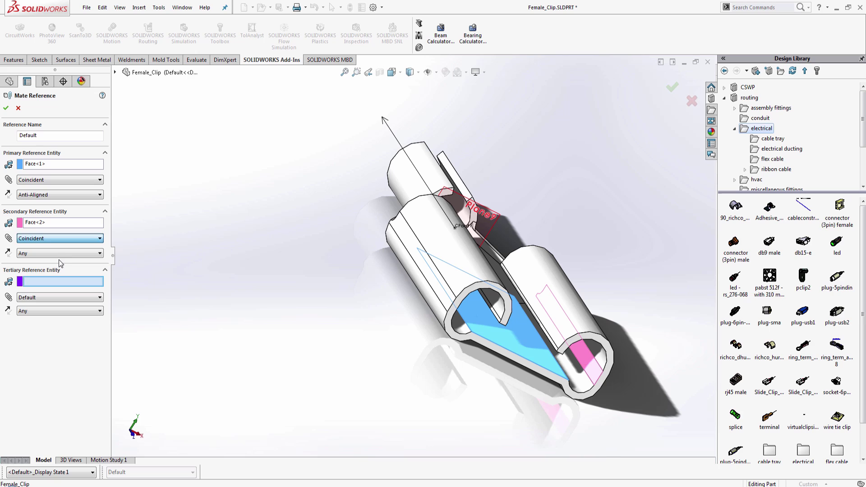
{"action": "left_click", "coordinate": [69, 253]}
{"action": "left_click", "coordinate": [67, 273]}
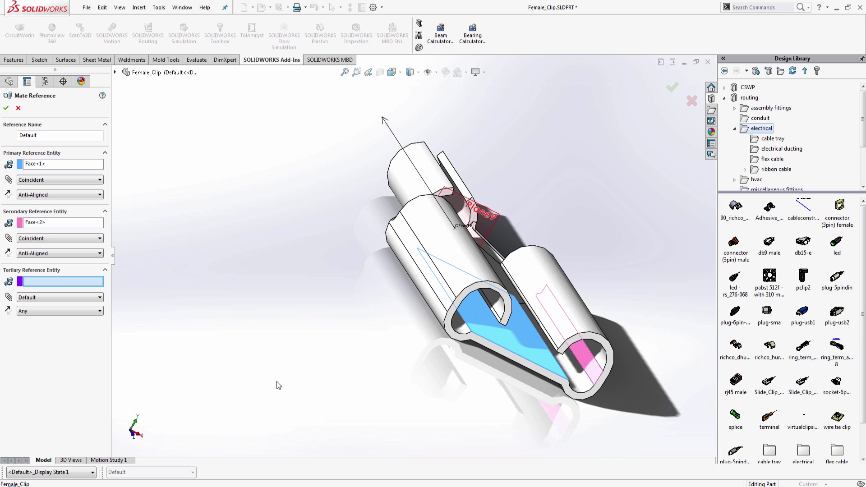
Make the end face a Parallel, Anti-Aligned tertiary reference and accept the mate reference
{"action": "left_click", "coordinate": [474, 341]}
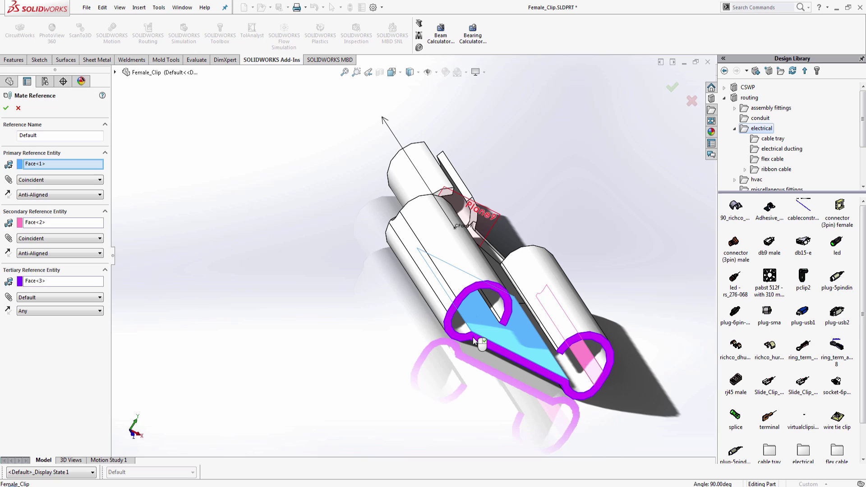
{"action": "left_click", "coordinate": [94, 296]}
{"action": "left_click", "coordinate": [73, 321]}
{"action": "left_click", "coordinate": [68, 314]}
{"action": "left_click", "coordinate": [34, 332]}
{"action": "left_click", "coordinate": [5, 108]}
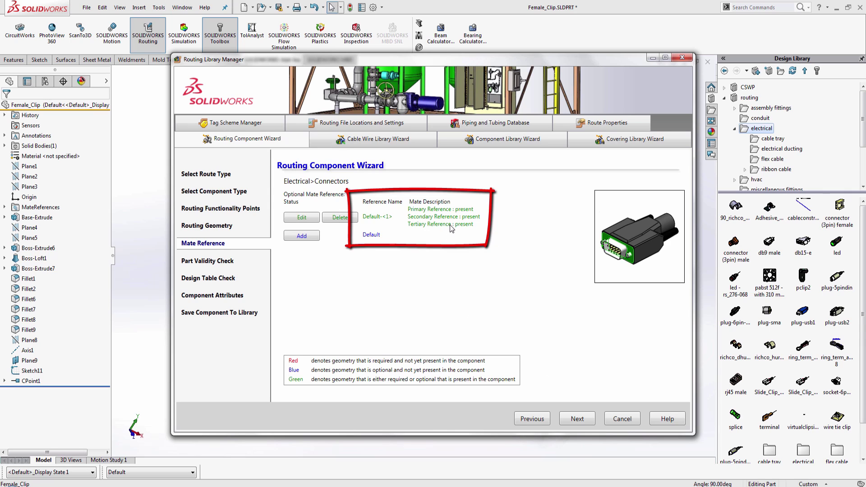
Advance past Part Validity Check, Design Table Check and Component Attributes to the save page
{"action": "left_click", "coordinate": [576, 412]}
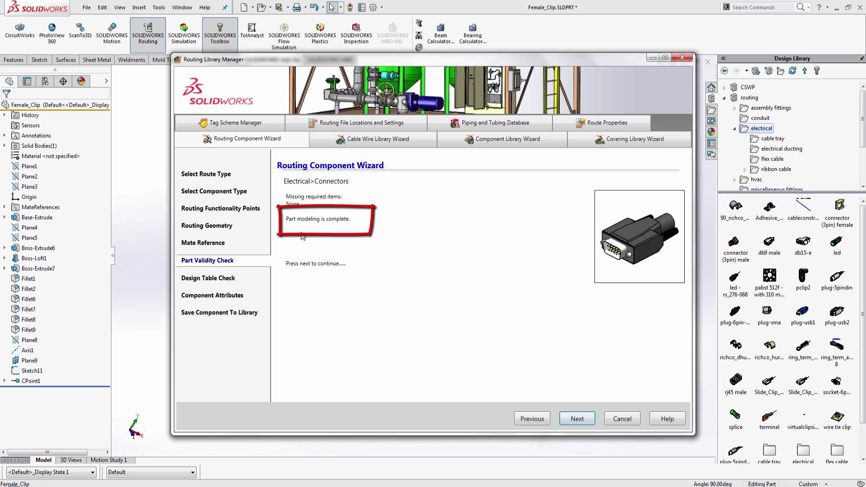
{"action": "left_click", "coordinate": [579, 414]}
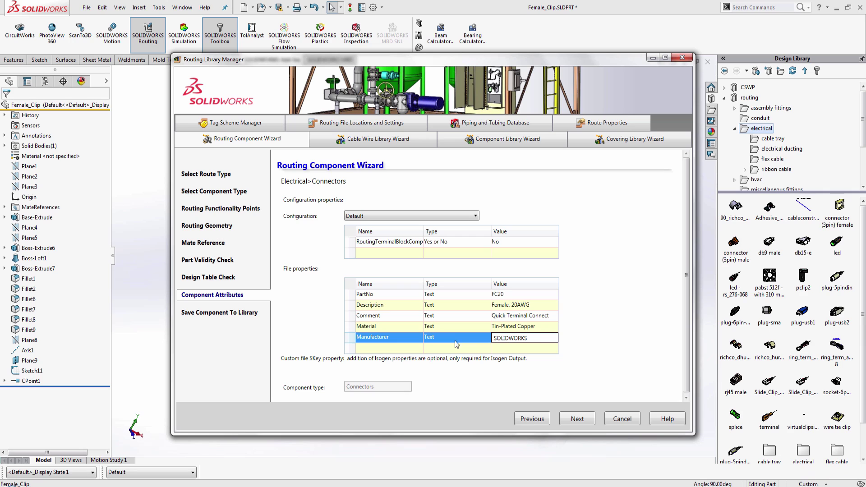
{"action": "left_click", "coordinate": [577, 419]}
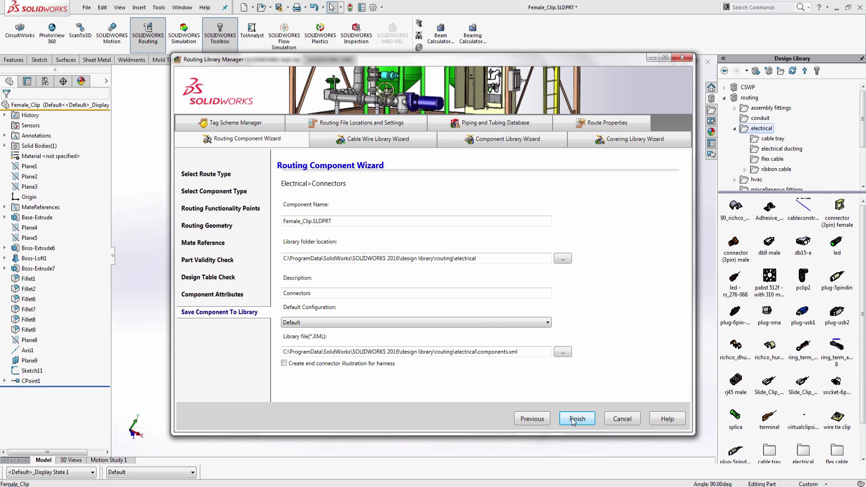
Prefix the component name with 'Slide_' and save it into the routing library
{"action": "left_click", "coordinate": [286, 222]}
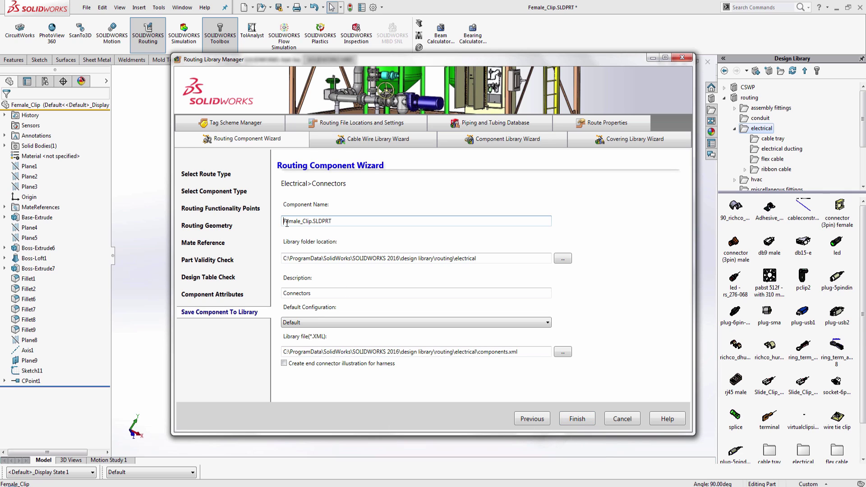
{"action": "type", "text": "Slide_"}
{"action": "left_click", "coordinate": [578, 419]}
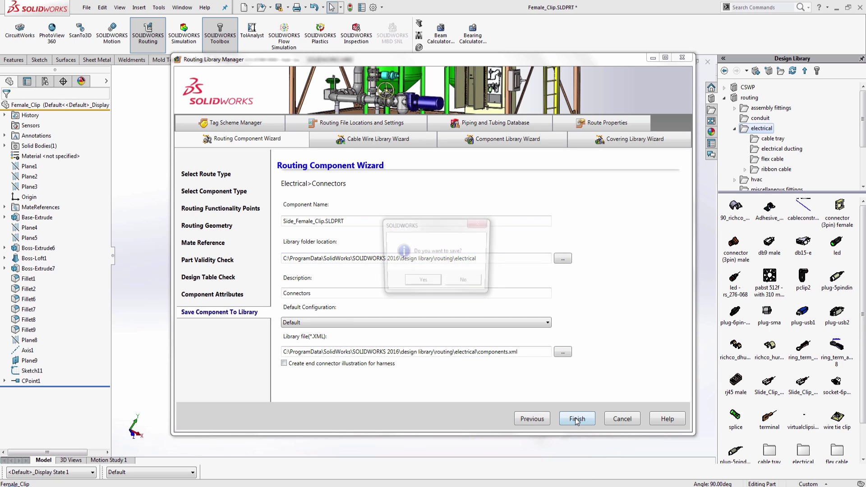
{"action": "left_click", "coordinate": [421, 283]}
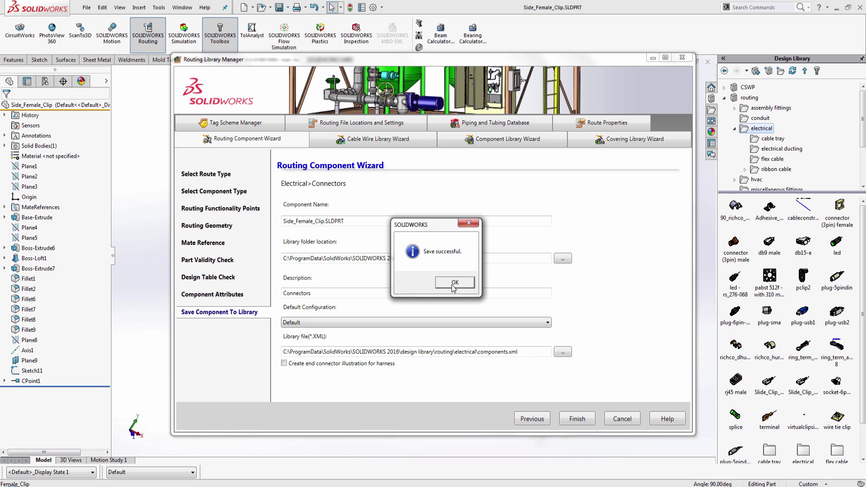
{"action": "left_click", "coordinate": [455, 283]}
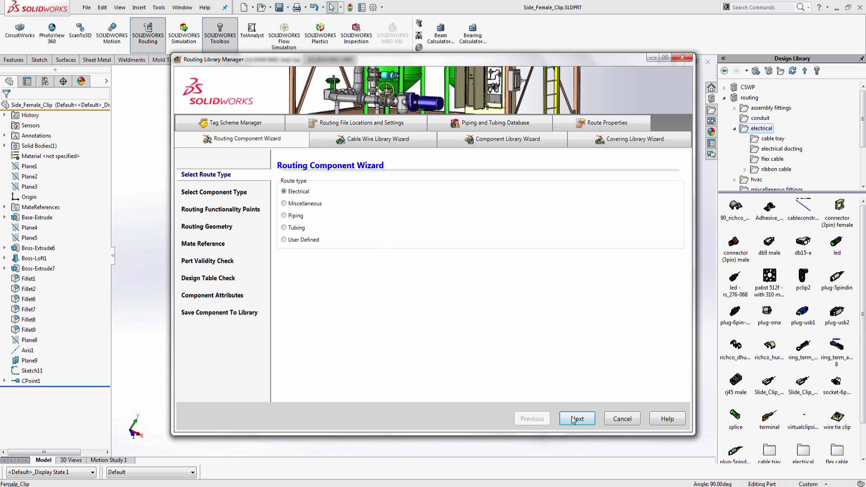
Exit the wizard and close the Routing Library Manager
{"action": "left_click", "coordinate": [622, 418]}
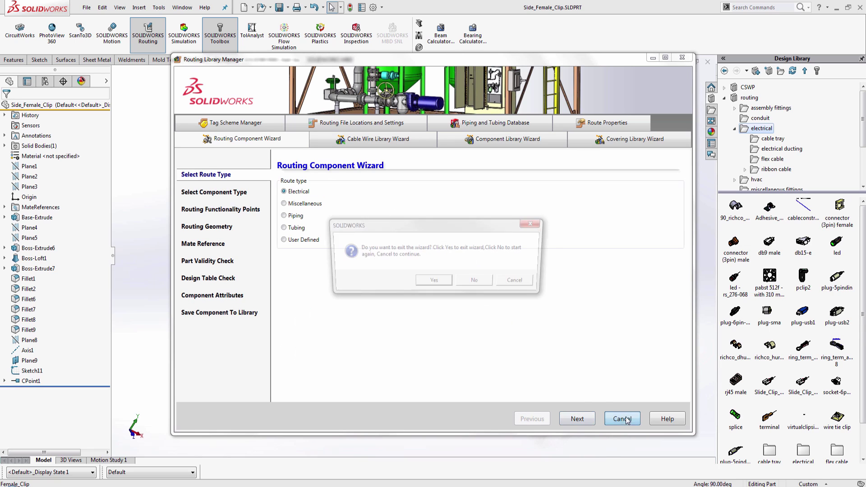
{"action": "left_click", "coordinate": [433, 282]}
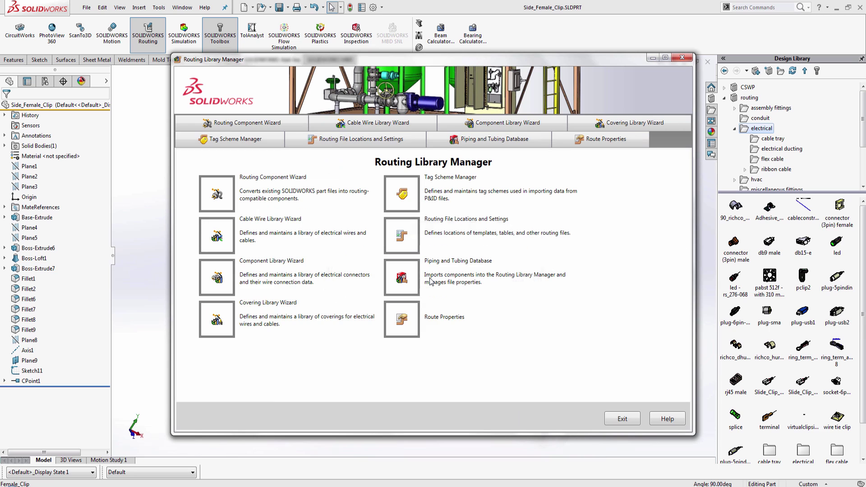
{"action": "left_click", "coordinate": [623, 419]}
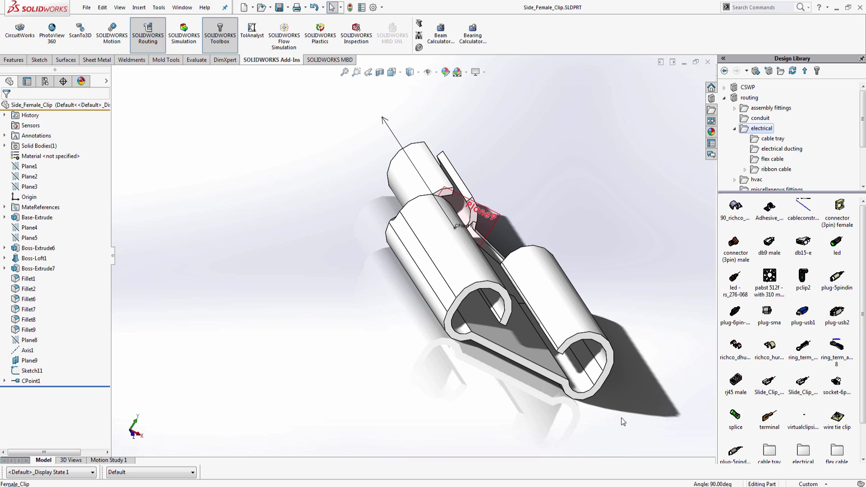
Open the Using_Slide_Clips assembly from the CSWP Case Study library folder
{"action": "left_click", "coordinate": [724, 88]}
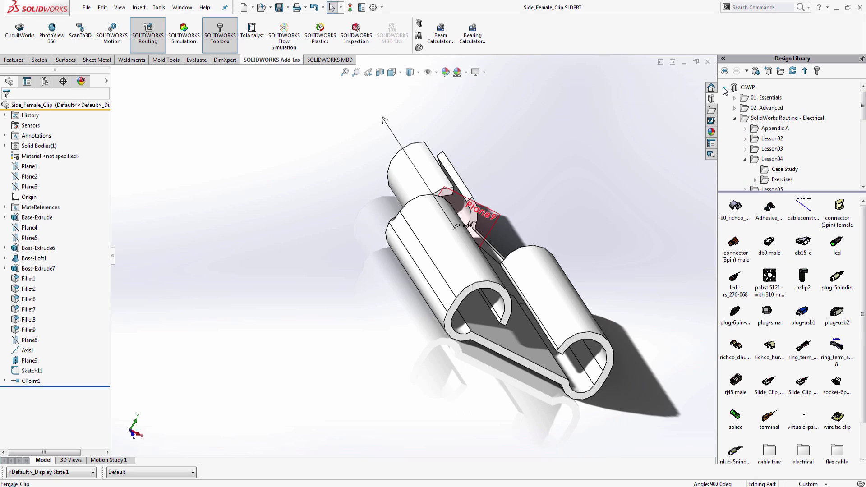
{"action": "left_click", "coordinate": [786, 169]}
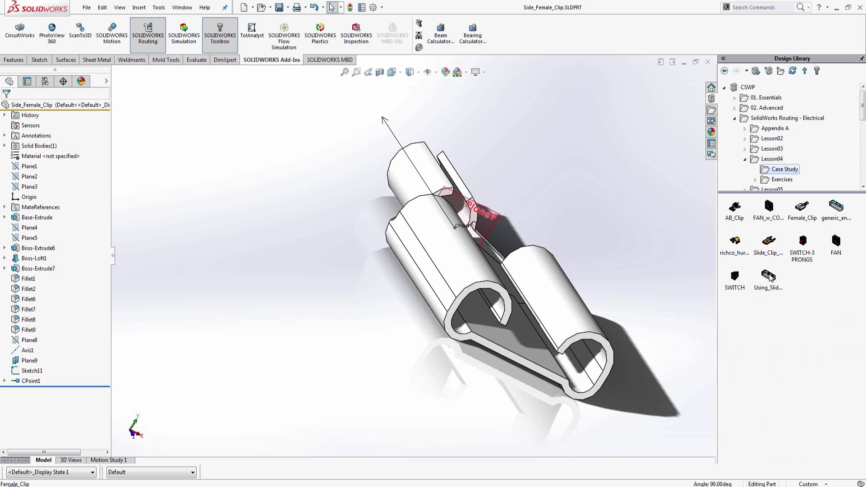
{"action": "double_click", "coordinate": [770, 277]}
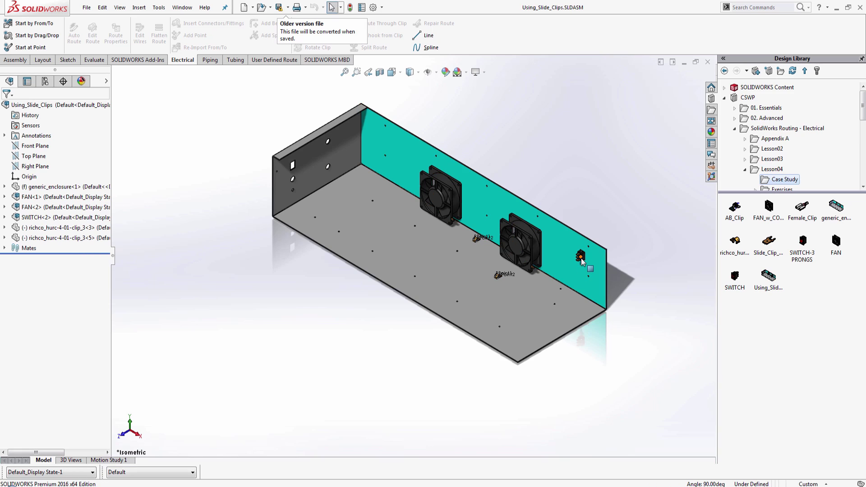
{"action": "scroll", "coordinate": [582, 261], "scroll_direction": "down", "scroll_amount": 10}
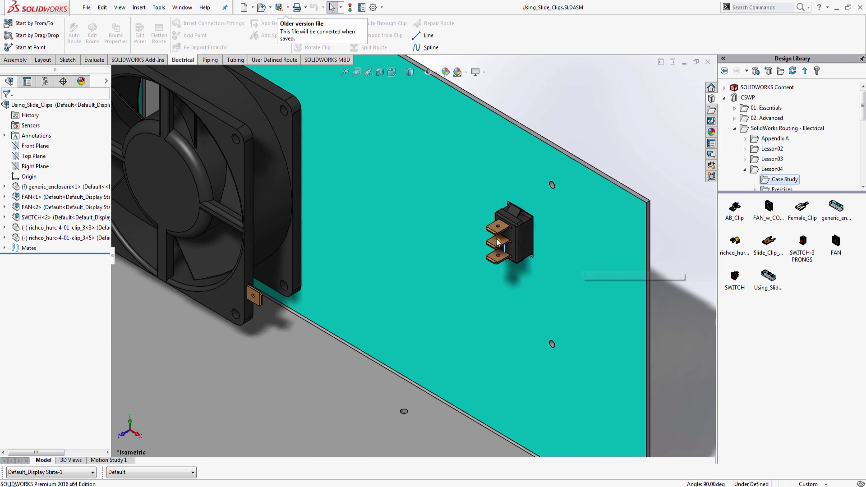
{"action": "scroll", "coordinate": [498, 242], "scroll_direction": "down", "scroll_amount": 3}
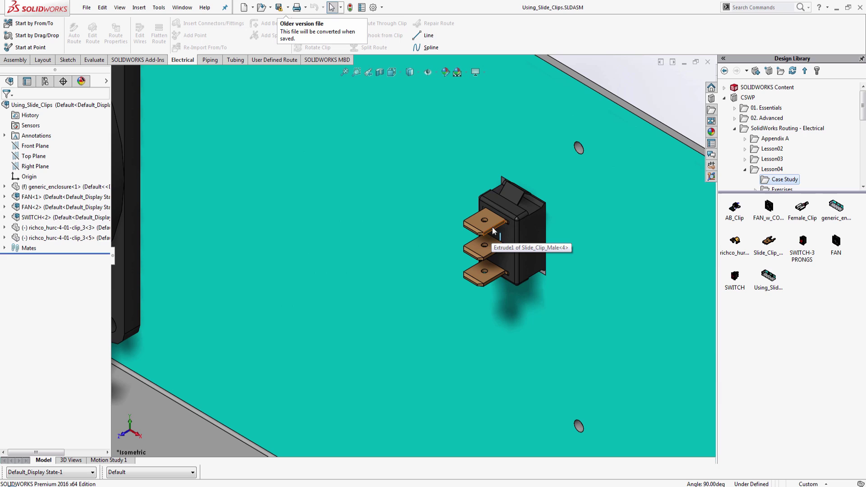
Show the routing electrical library folder listing Side_Female_Clip
{"action": "left_click", "coordinate": [725, 99]}
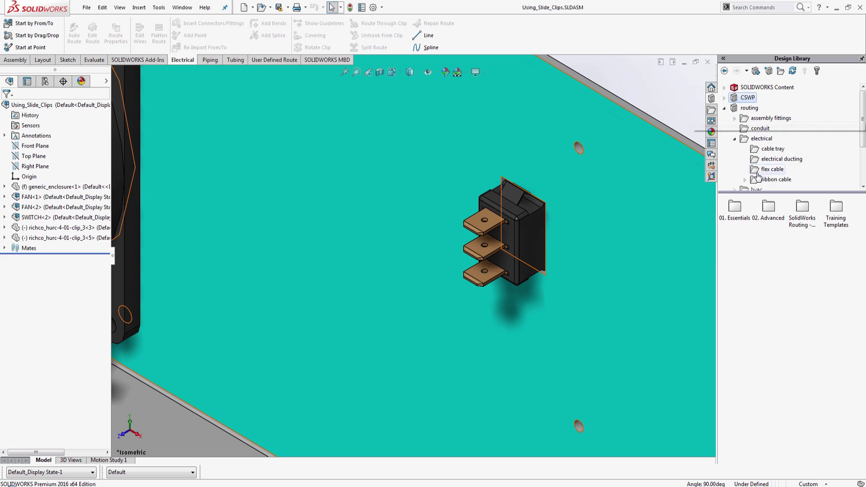
{"action": "left_click", "coordinate": [762, 139]}
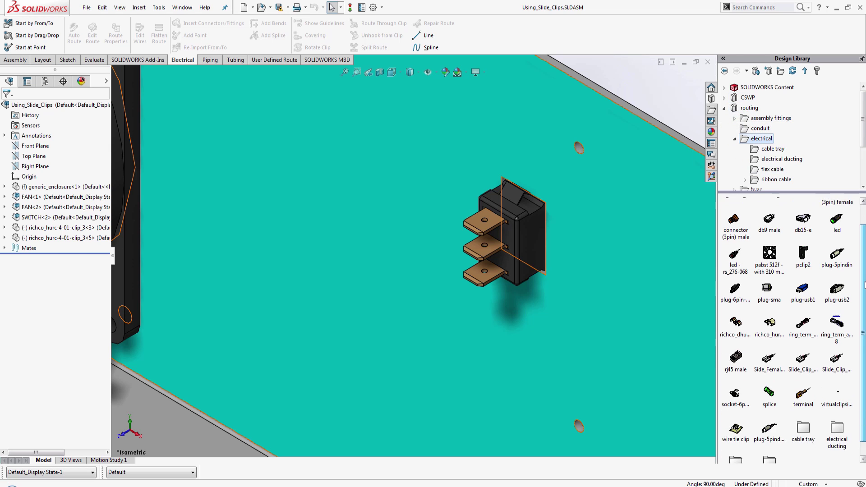
{"action": "scroll", "coordinate": [865, 285], "scroll_direction": "down", "scroll_amount": 1}
{"action": "mouse_move", "coordinate": [783, 359]}
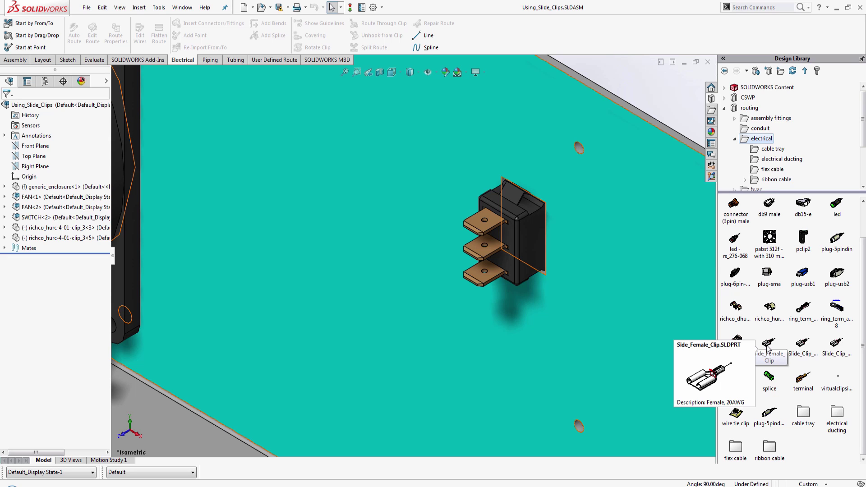
Drop Side_Female_Clip onto the switch's top terminal and pick it as the route start
{"action": "mouse_move", "coordinate": [769, 348]}
{"action": "left_mouse_down"}
{"action": "mouse_move", "coordinate": [473, 234]}
{"action": "mouse_move", "coordinate": [491, 238]}
{"action": "mouse_move", "coordinate": [482, 233]}
{"action": "left_mouse_up"}
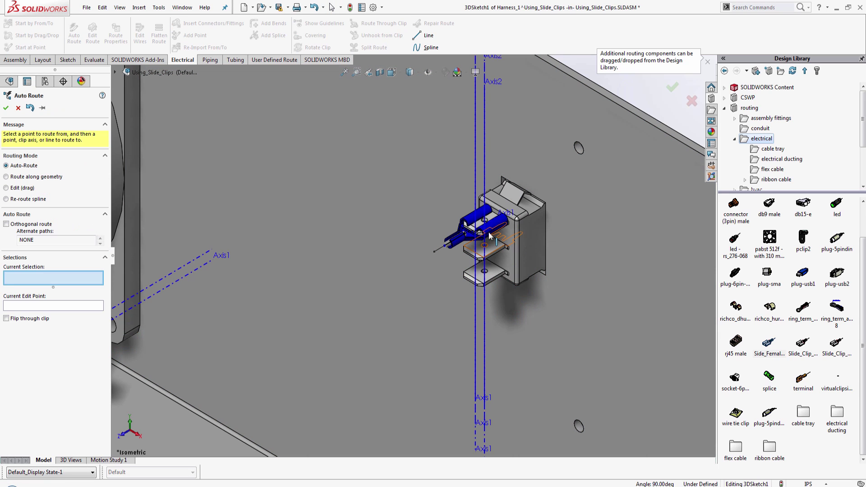
{"action": "left_click", "coordinate": [469, 242]}
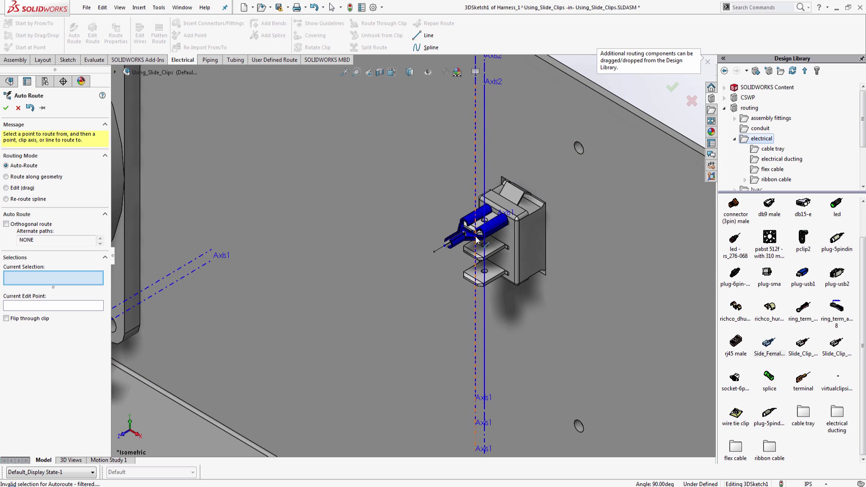